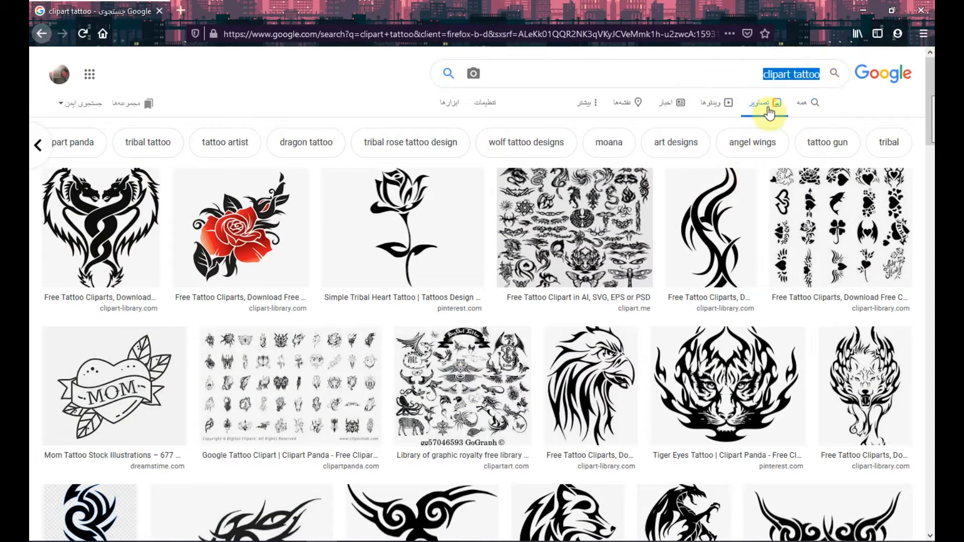
- Look through the clipart tattoo image results for suitable tattoo designs
{"action": "scroll", "coordinate": [694, 266], "scroll_direction": "down", "scroll_amount": 1}
{"action": "scroll", "coordinate": [610, 280], "scroll_direction": "down", "scroll_amount": 6}
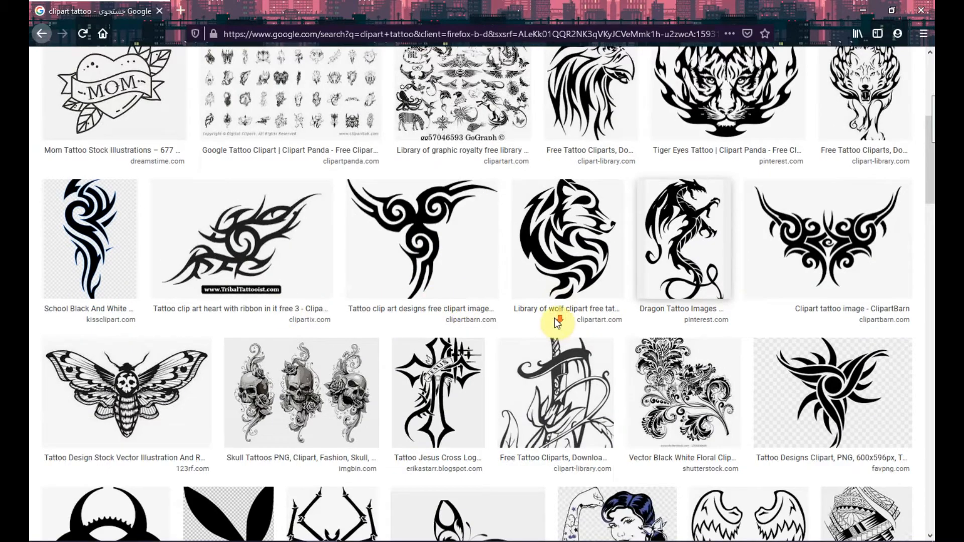
{"action": "scroll", "coordinate": [554, 318], "scroll_direction": "down", "scroll_amount": 9}
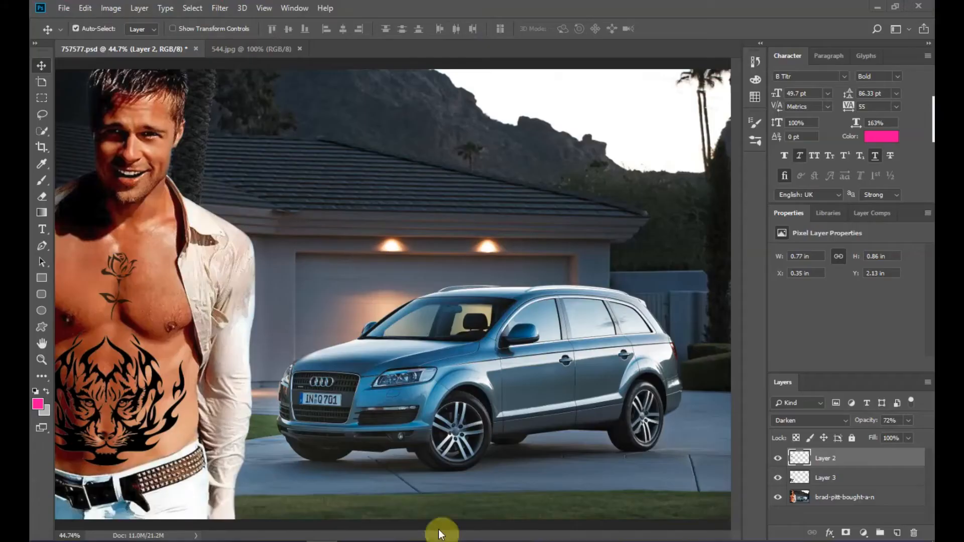
- Cut the whole red rose image from 544.jpg and paste it as a new layer into 757577.psd
{"action": "left_click", "coordinate": [261, 48]}
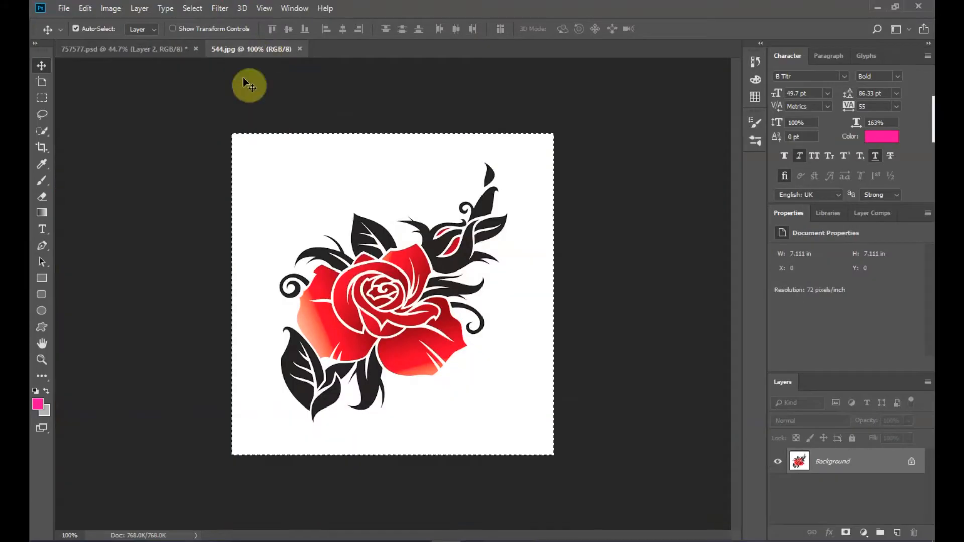
{"action": "left_click", "coordinate": [40, 97]}
{"action": "left_click_drag", "start_coordinate": [232, 133], "coordinate": [574, 464]}
{"action": "key", "text": "ctrl+x"}
{"action": "left_click_drag", "start_coordinate": [412, 279], "coordinate": [460, 263]}
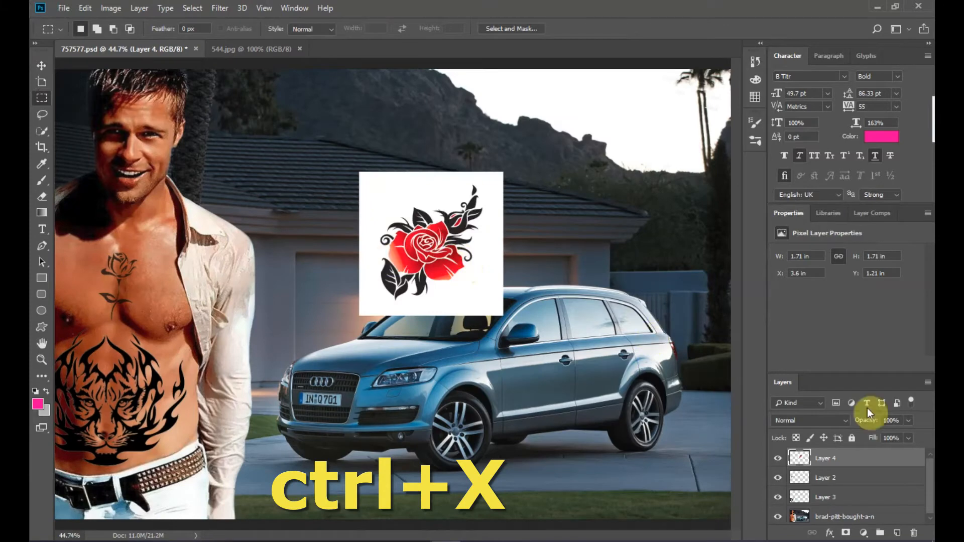
- Set the rose layer's opacity to 58% and its blend mode to Darken
{"action": "left_click_drag", "start_coordinate": [859, 424], "coordinate": [855, 426]}
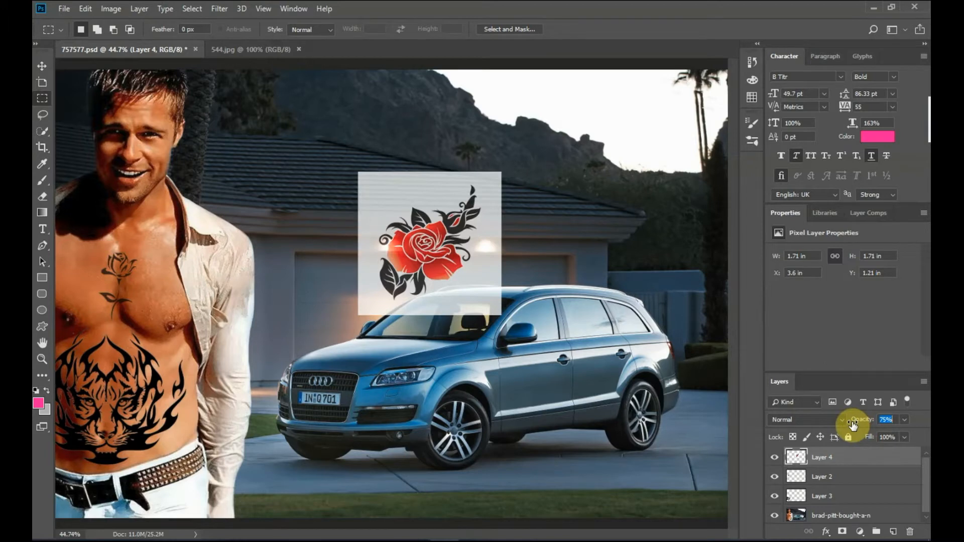
{"action": "left_click_drag", "start_coordinate": [852, 424], "coordinate": [833, 404]}
{"action": "left_click", "coordinate": [835, 420]}
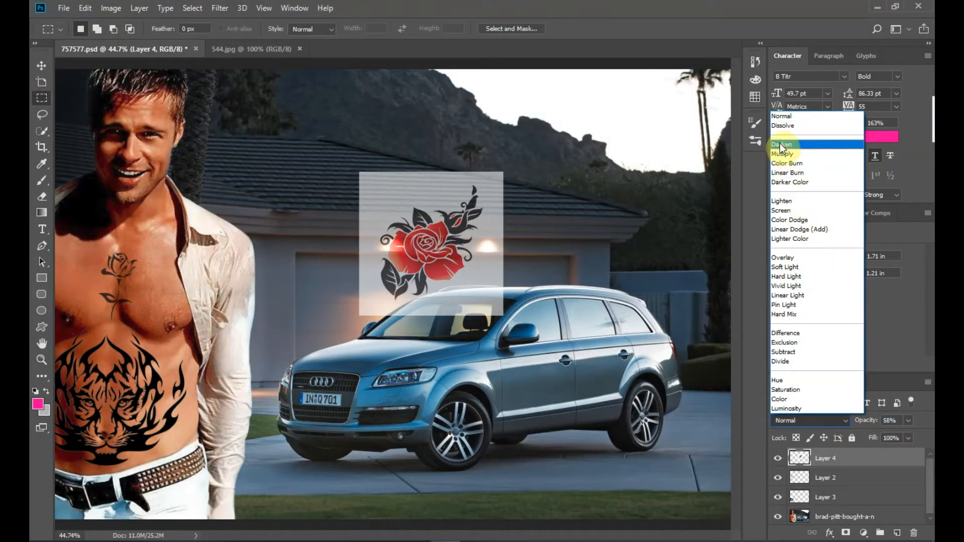
{"action": "left_click", "coordinate": [813, 144]}
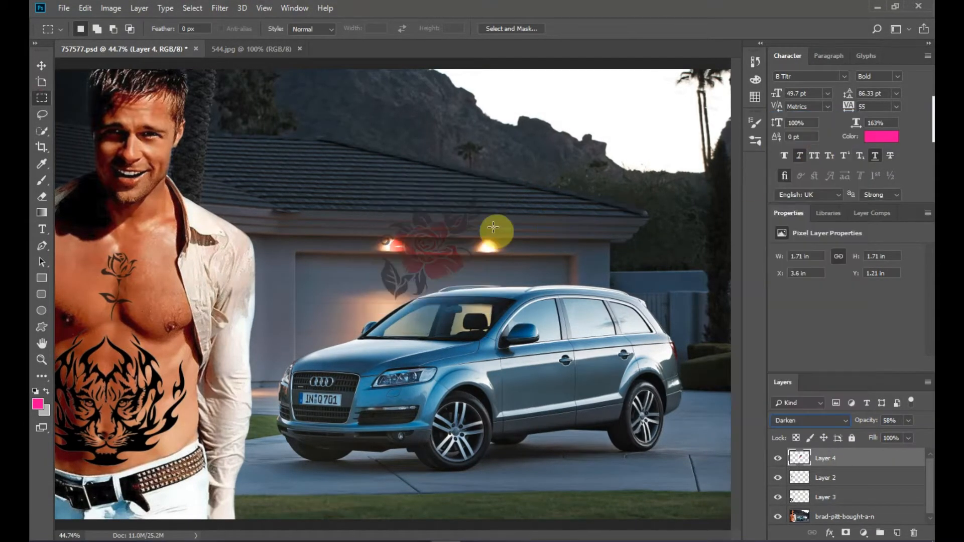
- Scale the rose layer down to about 1 in square with Free Transform and place it at the base of the man's neck
{"action": "left_click_drag", "start_coordinate": [420, 243], "coordinate": [341, 255]}
{"action": "key", "text": "ctrl+t"}
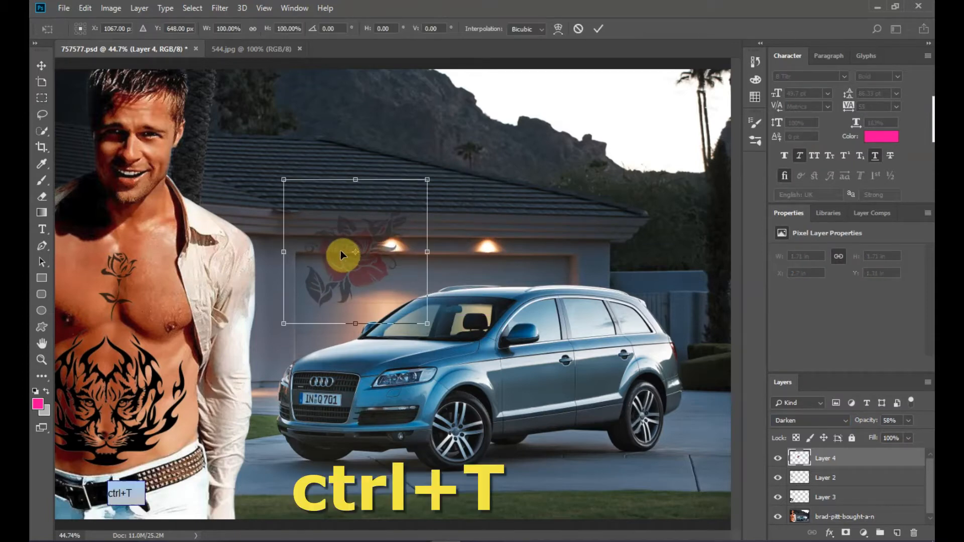
{"action": "left_click_drag", "start_coordinate": [424, 177], "coordinate": [344, 258]}
{"action": "left_click_drag", "start_coordinate": [339, 307], "coordinate": [136, 248]}
{"action": "left_click", "coordinate": [598, 30]}
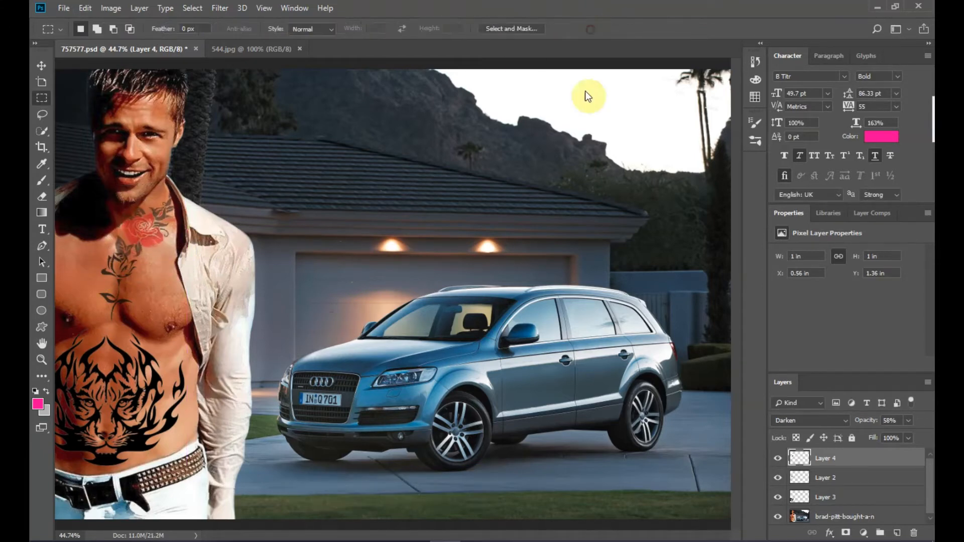
- Erase the outer leaves of the rose tattoo that extend over the chest and the shadow beside the neck
{"action": "left_click", "coordinate": [44, 197]}
{"action": "scroll", "coordinate": [116, 258], "scroll_direction": "up", "scroll_amount": 5}
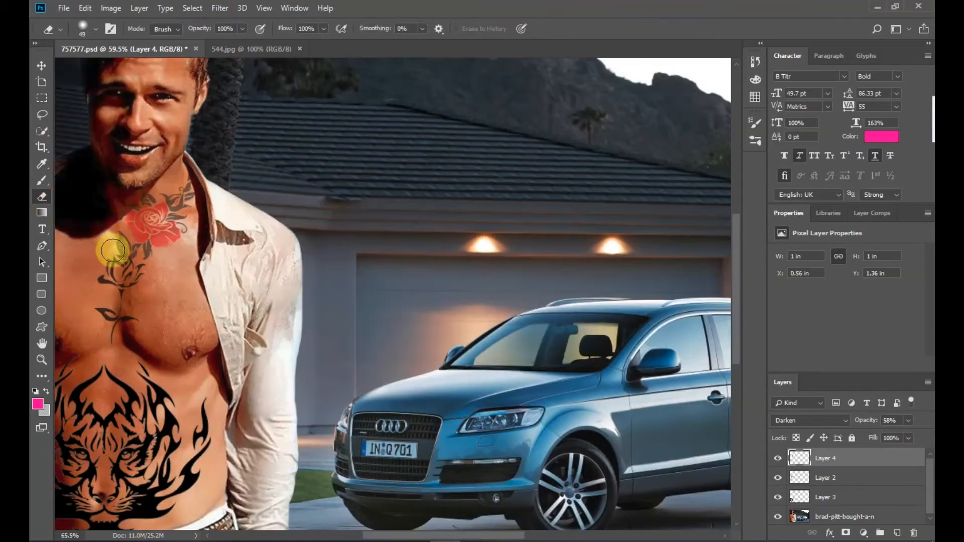
{"action": "mouse_move", "coordinate": [127, 279]}
{"action": "left_mouse_down"}
{"action": "mouse_move", "coordinate": [229, 255]}
{"action": "mouse_move", "coordinate": [198, 256]}
{"action": "mouse_move", "coordinate": [177, 239]}
{"action": "mouse_move", "coordinate": [160, 264]}
{"action": "mouse_move", "coordinate": [172, 283]}
{"action": "left_mouse_up"}
{"action": "scroll", "coordinate": [271, 241], "scroll_direction": "up", "scroll_amount": 1}
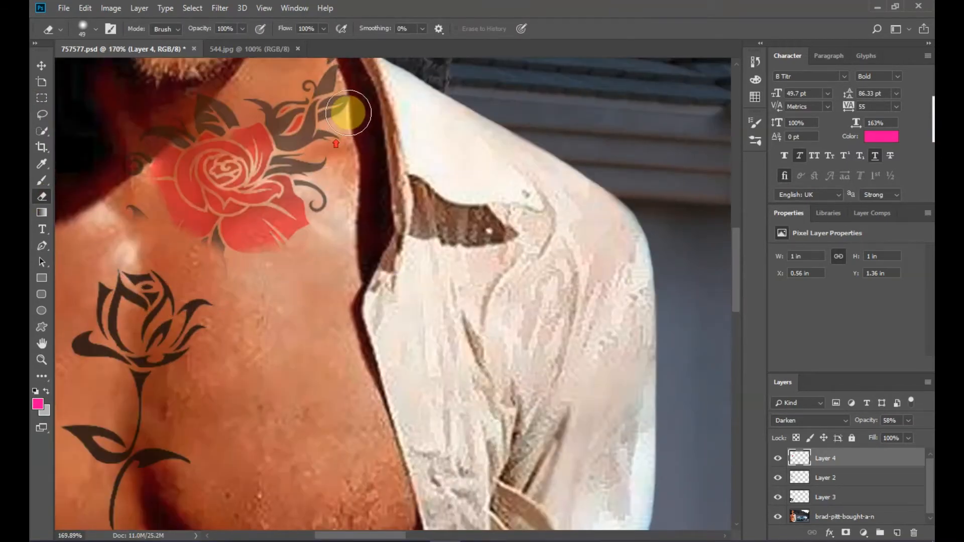
{"action": "scroll", "coordinate": [311, 110], "scroll_direction": "up", "scroll_amount": 3}
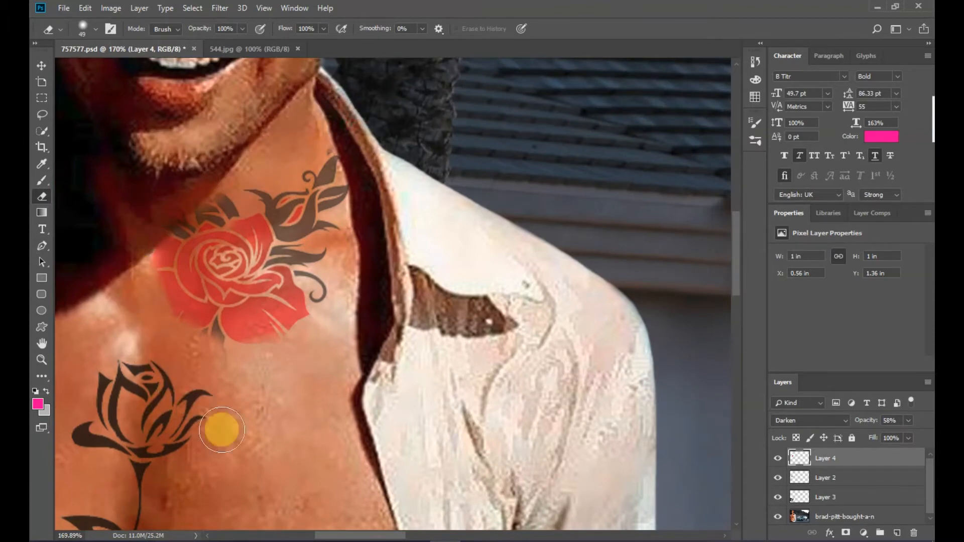
{"action": "scroll", "coordinate": [370, 369], "scroll_direction": "down", "scroll_amount": 2}
{"action": "scroll", "coordinate": [449, 392], "scroll_direction": "down", "scroll_amount": 5}
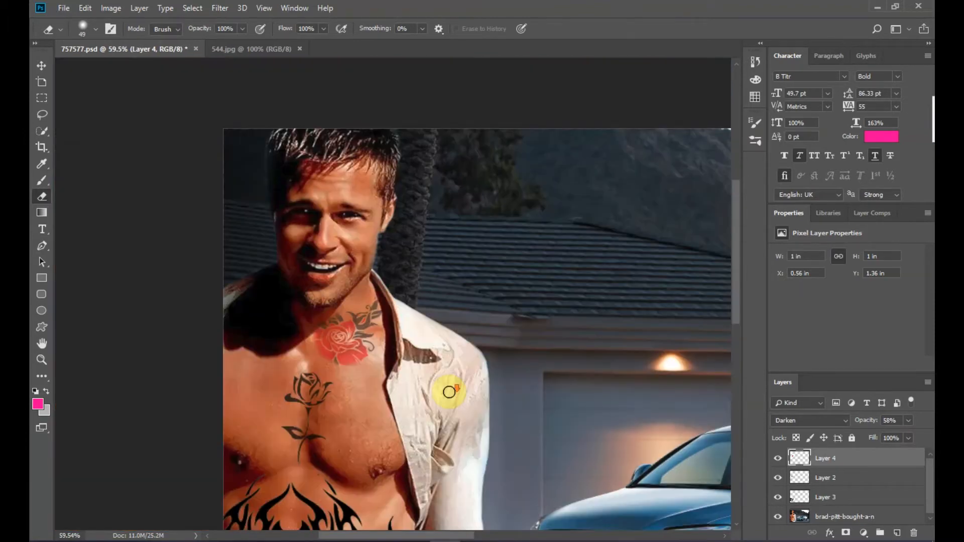
{"action": "scroll", "coordinate": [449, 392], "scroll_direction": "down", "scroll_amount": 2}
{"action": "scroll", "coordinate": [517, 341], "scroll_direction": "up", "scroll_amount": 1}
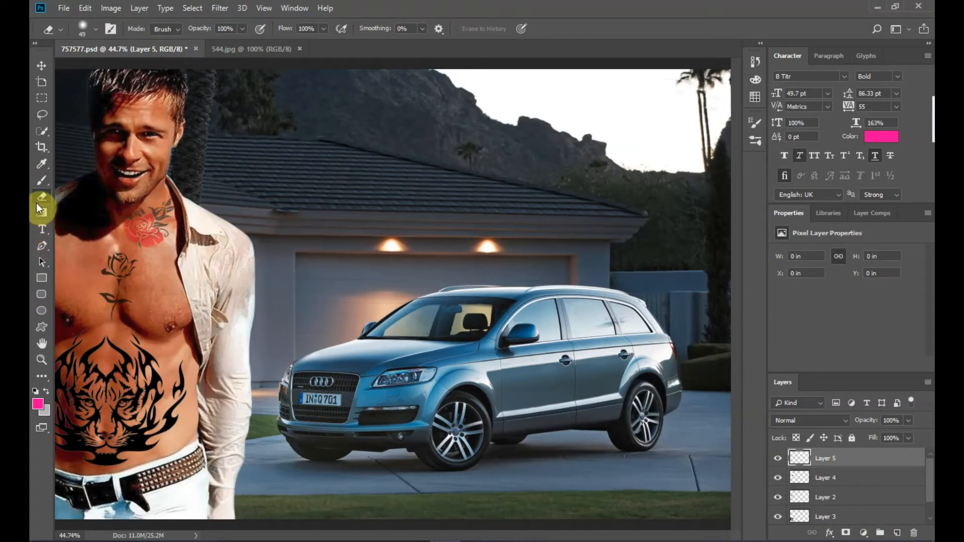
- Select the man's shirt on the photo layer with the Quick Selection tool
{"action": "left_click", "coordinate": [42, 126]}
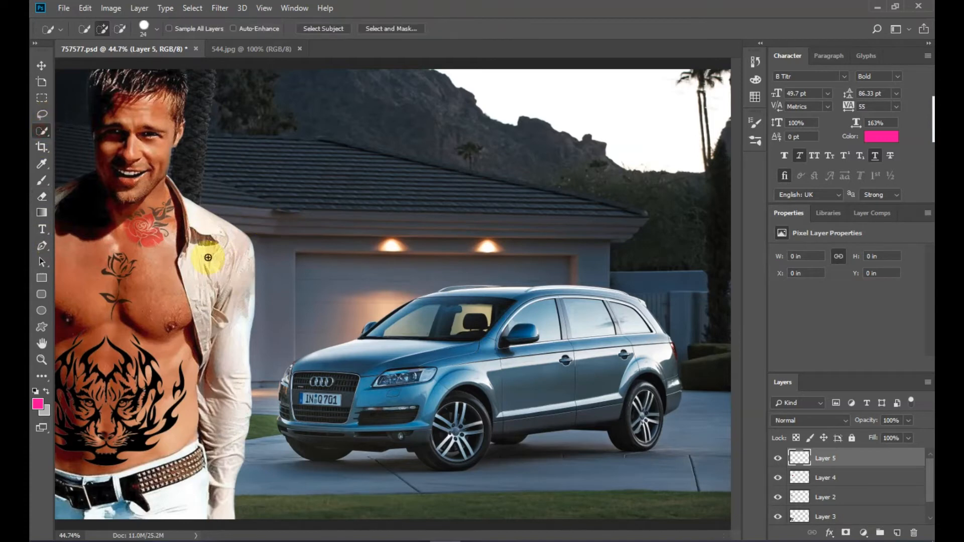
{"action": "scroll", "coordinate": [854, 473], "scroll_direction": "down", "scroll_amount": 1}
{"action": "left_click", "coordinate": [850, 515]}
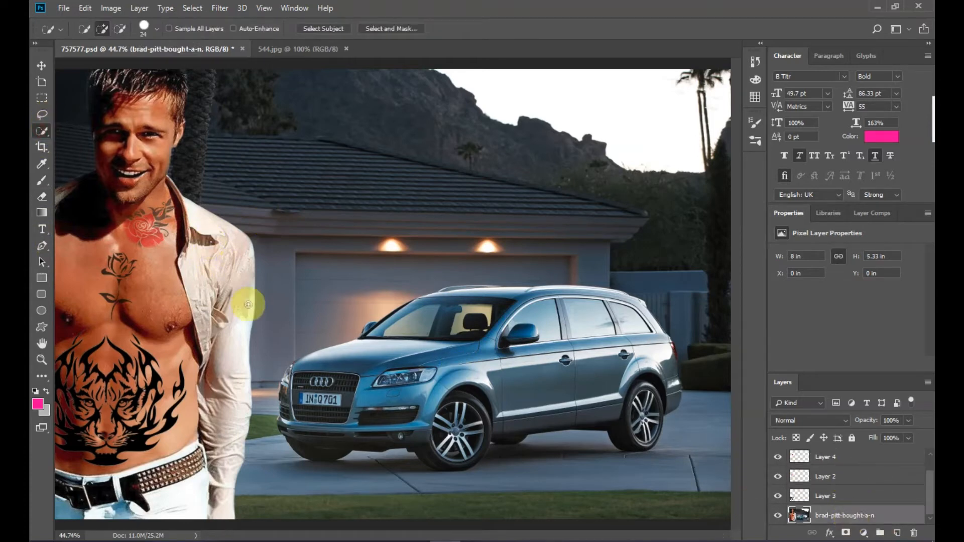
{"action": "mouse_move", "coordinate": [219, 331]}
{"action": "left_mouse_down"}
{"action": "mouse_move", "coordinate": [224, 502]}
{"action": "mouse_move", "coordinate": [202, 434]}
{"action": "mouse_move", "coordinate": [206, 403]}
{"action": "left_mouse_up"}
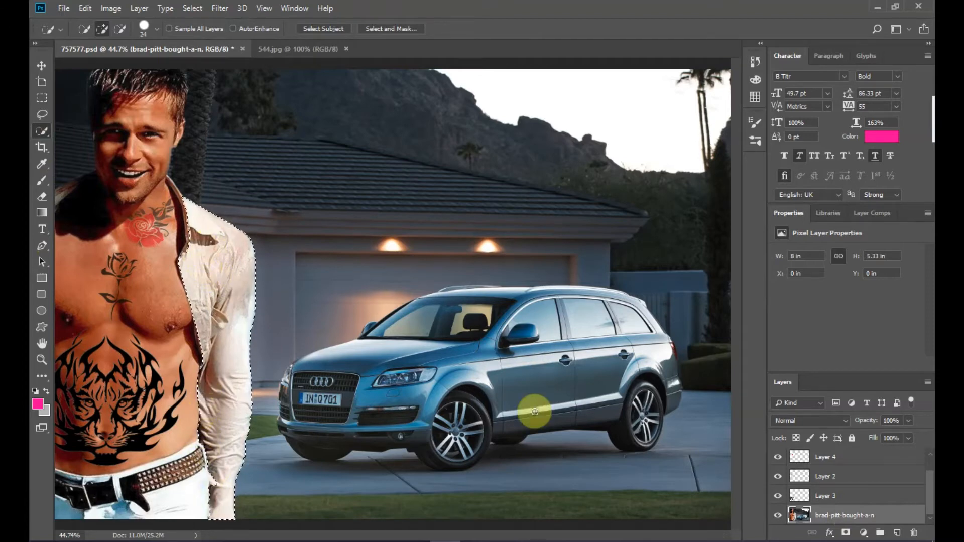
- Paint the shirt selection on the empty Layer 5 with the Brush in turquoise #1beea1
{"action": "scroll", "coordinate": [821, 487], "scroll_direction": "up", "scroll_amount": 1}
{"action": "left_click", "coordinate": [828, 462]}
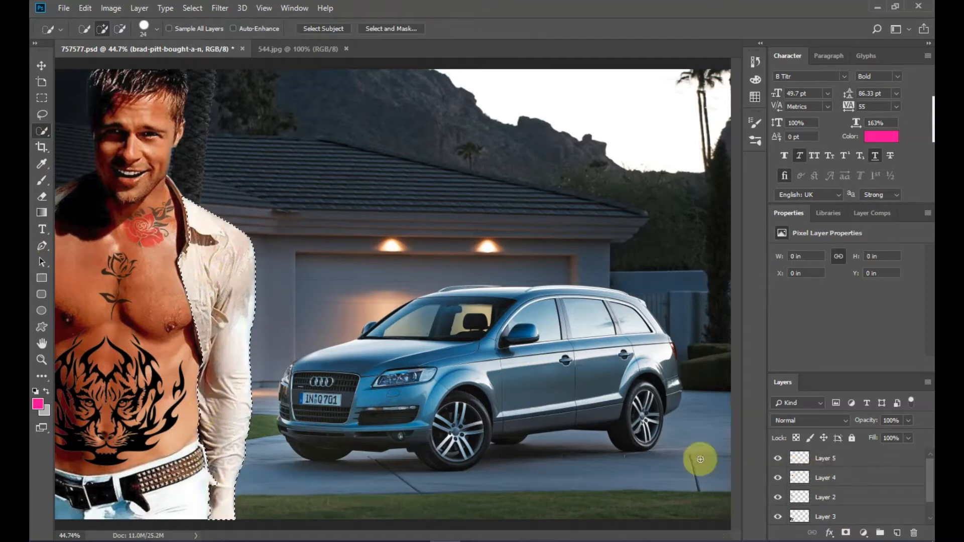
{"action": "left_click", "coordinate": [39, 183]}
{"action": "left_click", "coordinate": [39, 405]}
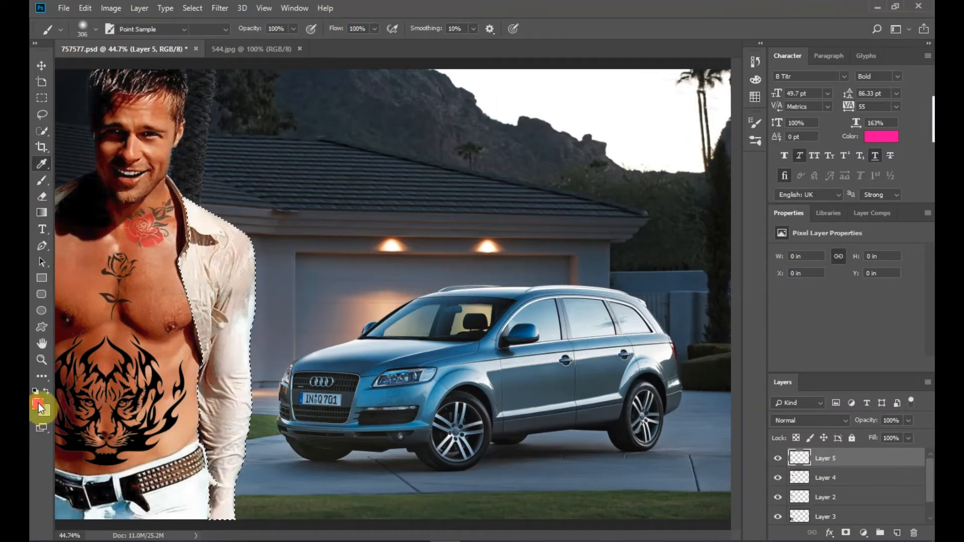
{"action": "left_click", "coordinate": [675, 214]}
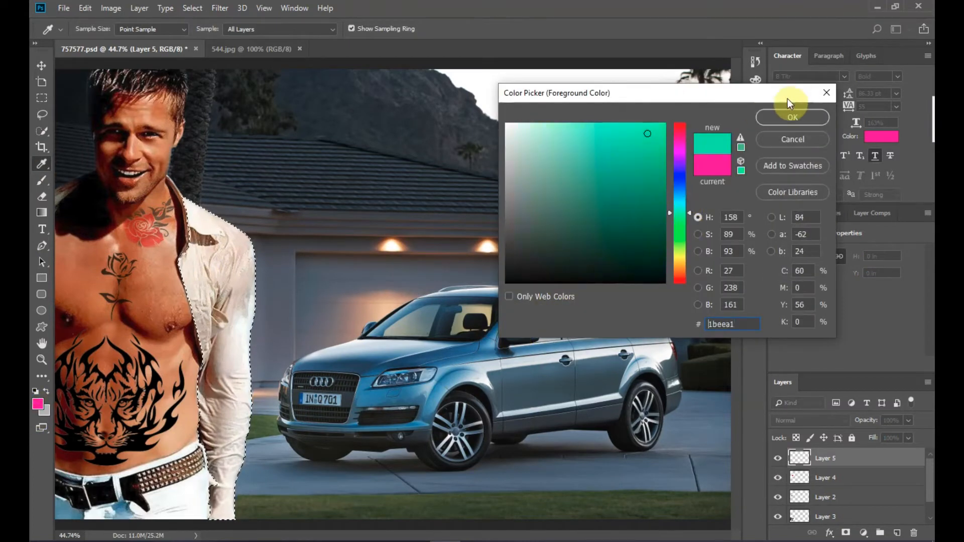
{"action": "left_click", "coordinate": [790, 112]}
{"action": "mouse_move", "coordinate": [228, 281]}
{"action": "left_mouse_down"}
{"action": "mouse_move", "coordinate": [188, 186]}
{"action": "mouse_move", "coordinate": [174, 204]}
{"action": "mouse_move", "coordinate": [208, 321]}
{"action": "mouse_move", "coordinate": [217, 515]}
{"action": "mouse_move", "coordinate": [254, 527]}
{"action": "left_mouse_up"}
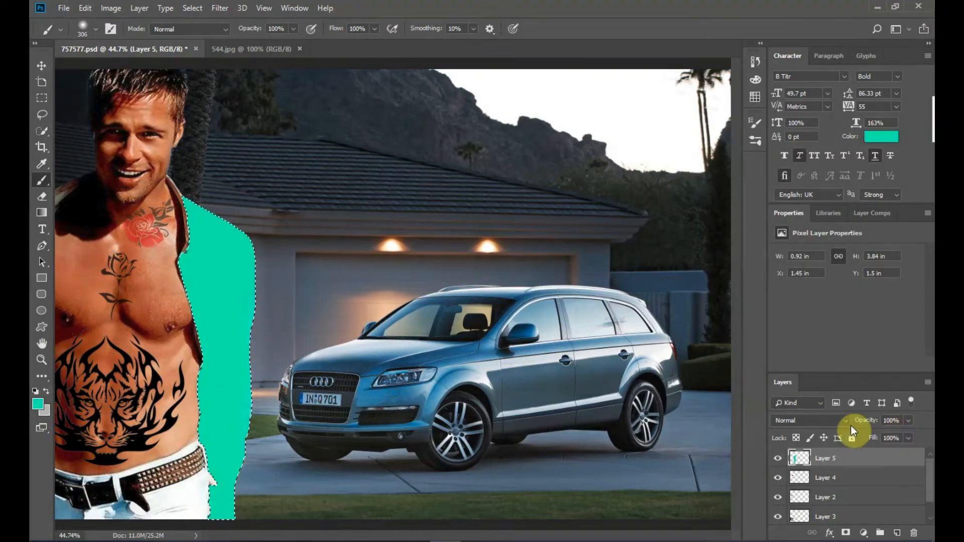
- Set the painted shirt layer's blend mode to Hue and deselect the shirt
{"action": "left_click", "coordinate": [834, 421]}
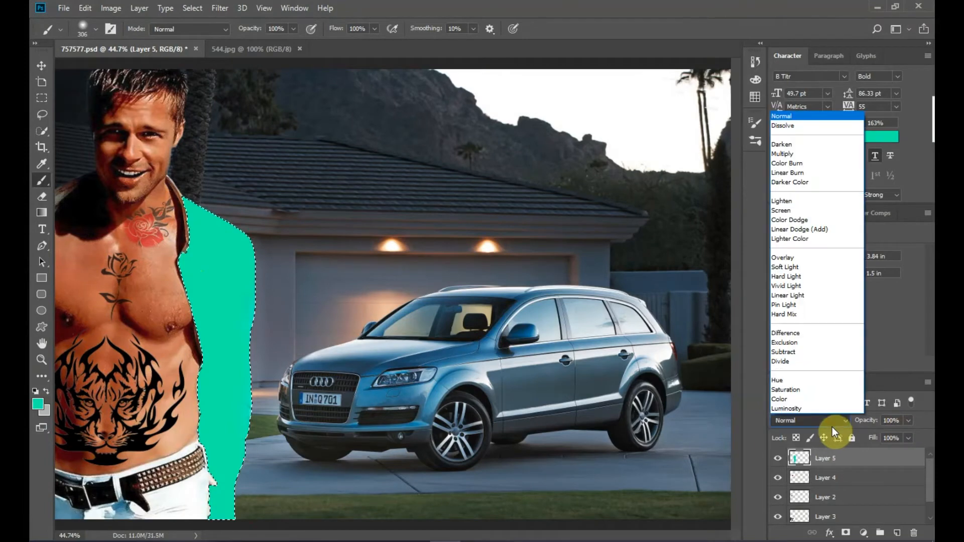
{"action": "left_click", "coordinate": [808, 379]}
{"action": "left_click", "coordinate": [192, 8]}
{"action": "left_click", "coordinate": [206, 33]}
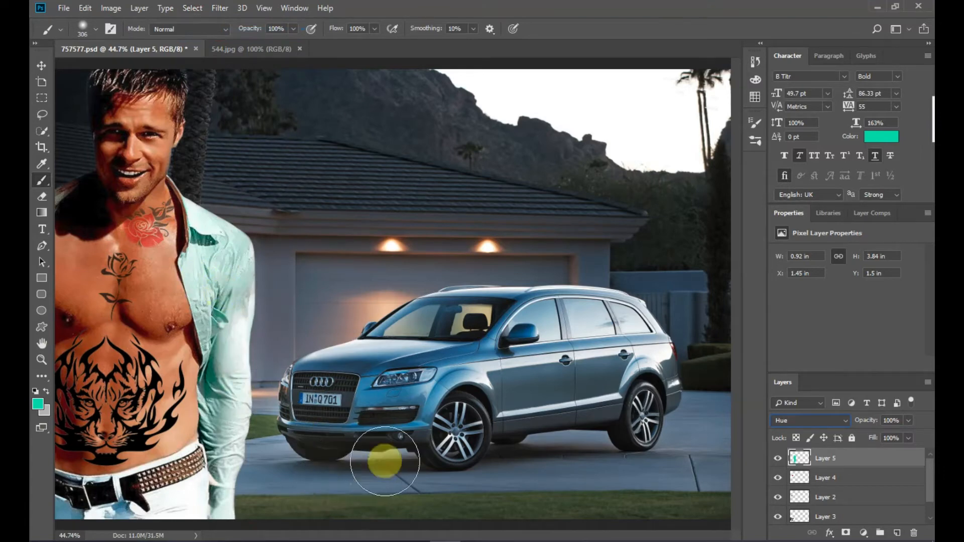
- Select the car's body, roof, windows and front bumper on the photo layer with the Quick Selection tool
{"action": "left_click", "coordinate": [47, 130]}
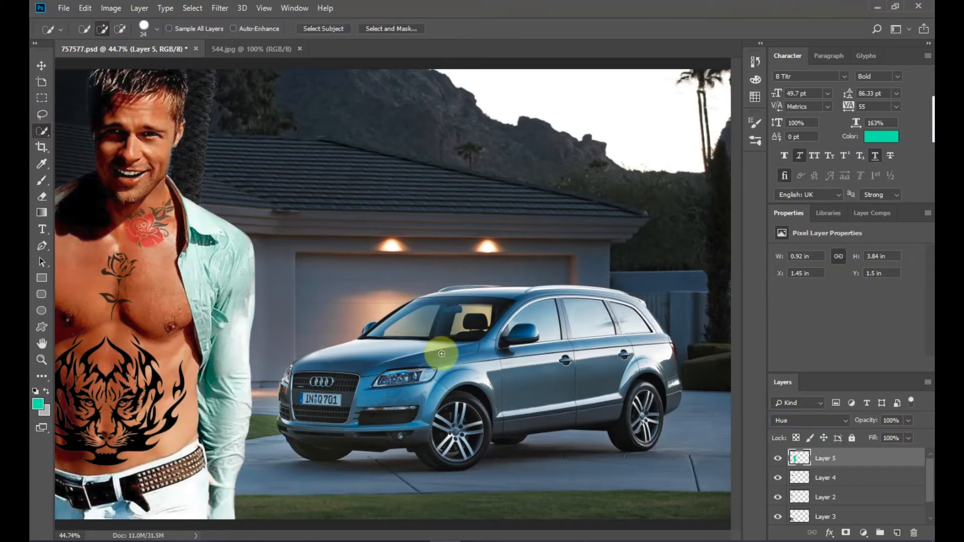
{"action": "mouse_move", "coordinate": [501, 389]}
{"action": "left_mouse_down"}
{"action": "mouse_move", "coordinate": [558, 395]}
{"action": "mouse_move", "coordinate": [600, 378]}
{"action": "left_mouse_up"}
{"action": "key", "text": "ctrl+d"}
{"action": "scroll", "coordinate": [831, 497], "scroll_direction": "down", "scroll_amount": 1}
{"action": "left_click", "coordinate": [837, 517]}
{"action": "mouse_move", "coordinate": [469, 377]}
{"action": "left_mouse_down"}
{"action": "mouse_move", "coordinate": [549, 398]}
{"action": "mouse_move", "coordinate": [477, 383]}
{"action": "mouse_move", "coordinate": [369, 404]}
{"action": "mouse_move", "coordinate": [394, 413]}
{"action": "mouse_move", "coordinate": [437, 404]}
{"action": "mouse_move", "coordinate": [445, 358]}
{"action": "mouse_move", "coordinate": [347, 361]}
{"action": "mouse_move", "coordinate": [412, 366]}
{"action": "mouse_move", "coordinate": [259, 344]}
{"action": "mouse_move", "coordinate": [276, 345]}
{"action": "mouse_move", "coordinate": [279, 469]}
{"action": "mouse_move", "coordinate": [351, 505]}
{"action": "mouse_move", "coordinate": [724, 505]}
{"action": "mouse_move", "coordinate": [731, 371]}
{"action": "mouse_move", "coordinate": [693, 348]}
{"action": "mouse_move", "coordinate": [647, 394]}
{"action": "mouse_move", "coordinate": [697, 381]}
{"action": "mouse_move", "coordinate": [692, 396]}
{"action": "left_mouse_up"}
{"action": "right_click", "coordinate": [285, 344], "text": "alt"}
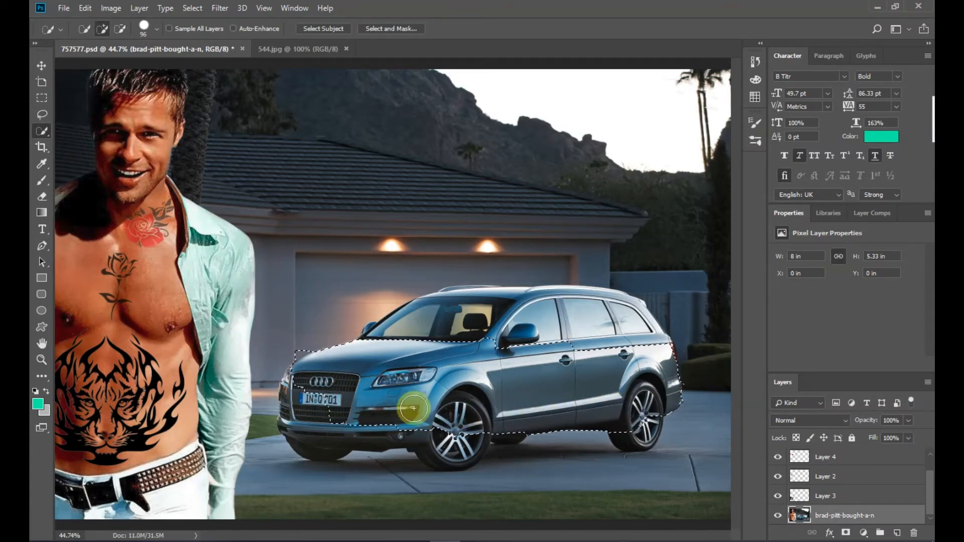
{"action": "mouse_move", "coordinate": [387, 413]}
{"action": "left_mouse_down"}
{"action": "mouse_move", "coordinate": [282, 384]}
{"action": "mouse_move", "coordinate": [298, 396]}
{"action": "mouse_move", "coordinate": [302, 411]}
{"action": "mouse_move", "coordinate": [293, 408]}
{"action": "mouse_move", "coordinate": [310, 379]}
{"action": "mouse_move", "coordinate": [291, 343]}
{"action": "mouse_move", "coordinate": [386, 308]}
{"action": "mouse_move", "coordinate": [423, 329]}
{"action": "mouse_move", "coordinate": [502, 335]}
{"action": "mouse_move", "coordinate": [423, 314]}
{"action": "mouse_move", "coordinate": [549, 299]}
{"action": "mouse_move", "coordinate": [607, 306]}
{"action": "mouse_move", "coordinate": [637, 328]}
{"action": "left_mouse_up"}
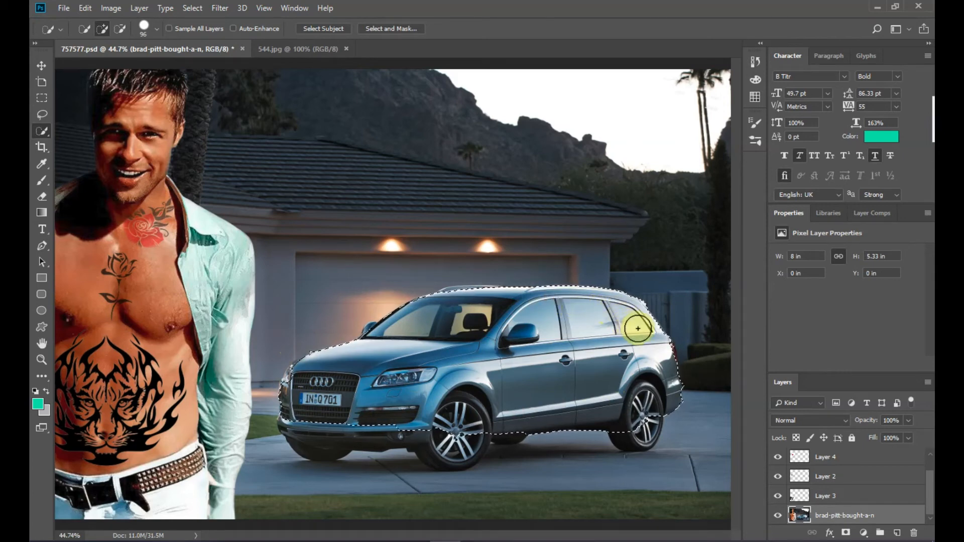
{"action": "mouse_move", "coordinate": [368, 425]}
{"action": "left_mouse_down"}
{"action": "mouse_move", "coordinate": [293, 422]}
{"action": "mouse_move", "coordinate": [325, 433]}
{"action": "mouse_move", "coordinate": [322, 399]}
{"action": "mouse_move", "coordinate": [301, 372]}
{"action": "mouse_move", "coordinate": [314, 388]}
{"action": "mouse_move", "coordinate": [495, 435]}
{"action": "left_mouse_up"}
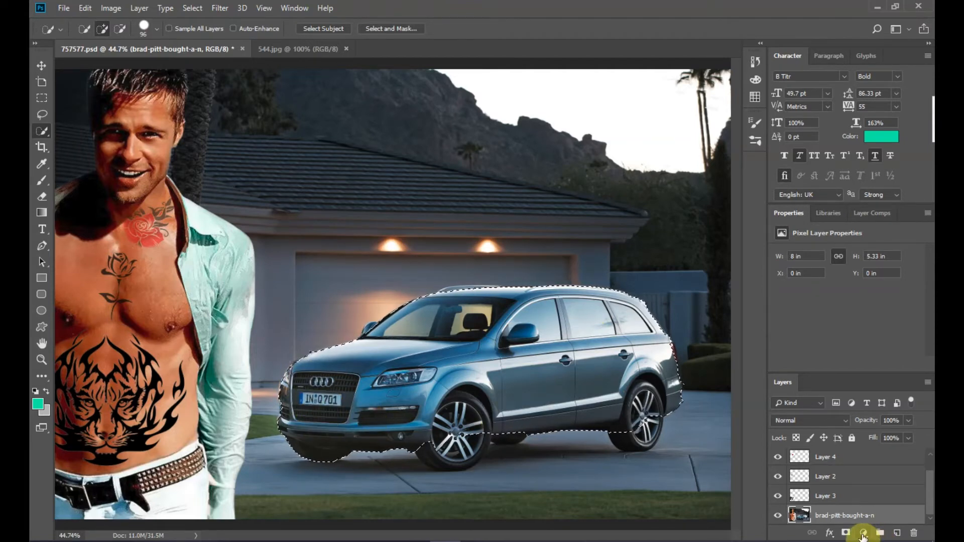
- Darken the selected car with a Levels adjustment layer using input levels 99 and 225, white output 194 and the Darken blend mode
{"action": "left_click", "coordinate": [863, 533]}
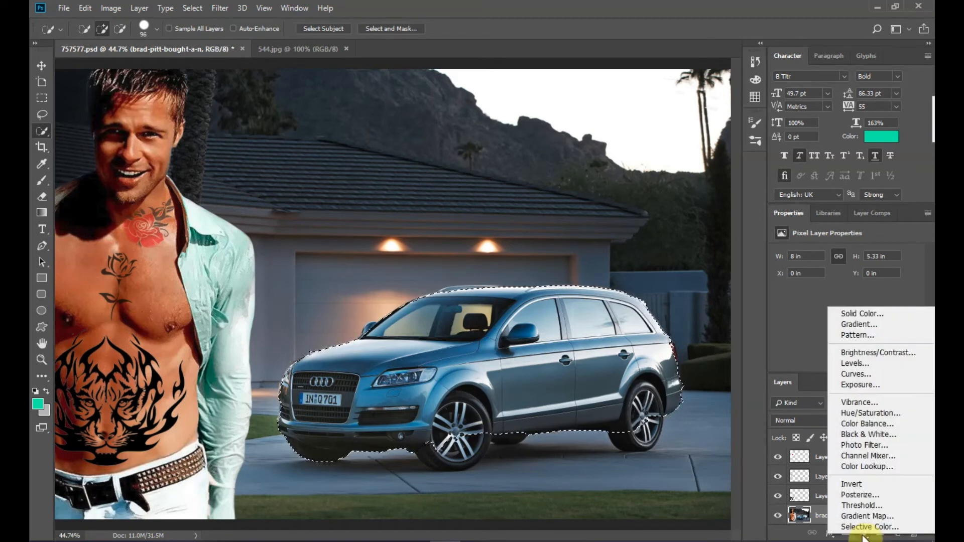
{"action": "left_click", "coordinate": [855, 363]}
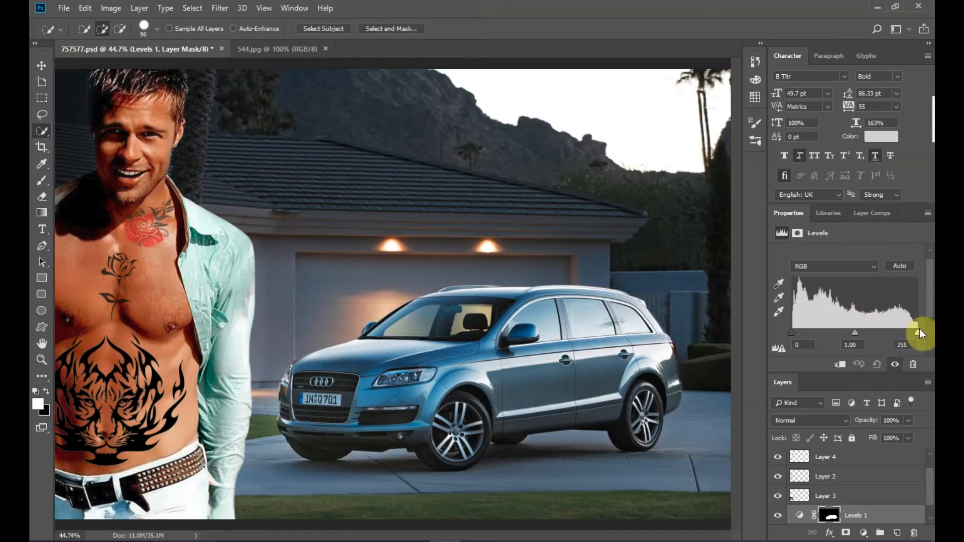
{"action": "mouse_move", "coordinate": [917, 332]}
{"action": "left_mouse_down"}
{"action": "mouse_move", "coordinate": [857, 336]}
{"action": "mouse_move", "coordinate": [918, 331]}
{"action": "left_mouse_up"}
{"action": "left_click_drag", "start_coordinate": [791, 336], "coordinate": [841, 335]}
{"action": "left_click_drag", "start_coordinate": [917, 333], "coordinate": [894, 341]}
{"action": "scroll", "coordinate": [882, 326], "scroll_direction": "down", "scroll_amount": 2}
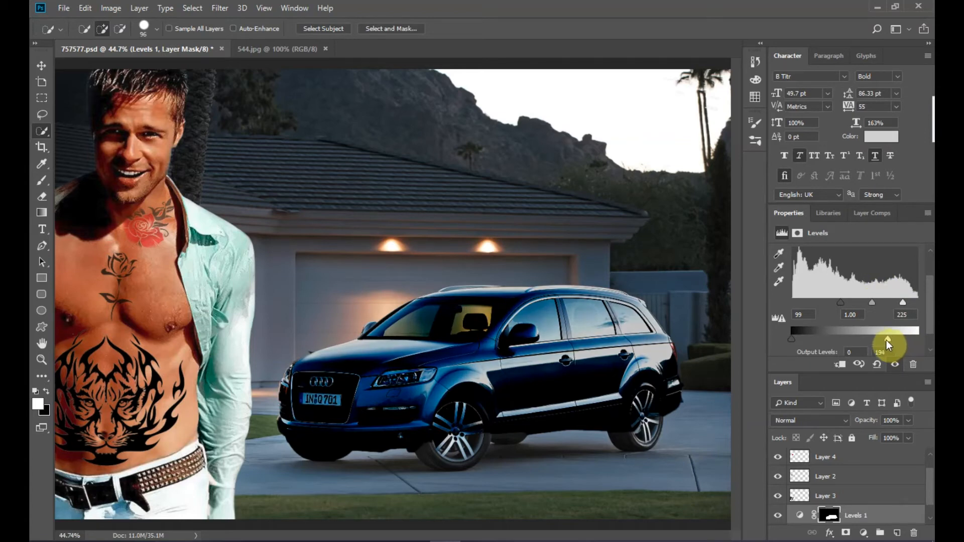
{"action": "left_click", "coordinate": [847, 421]}
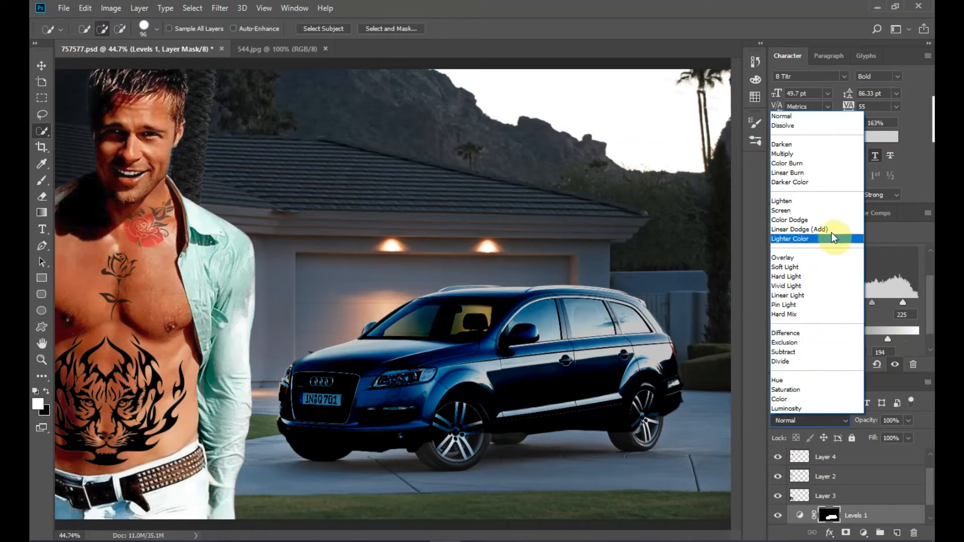
{"action": "left_click", "coordinate": [834, 145]}
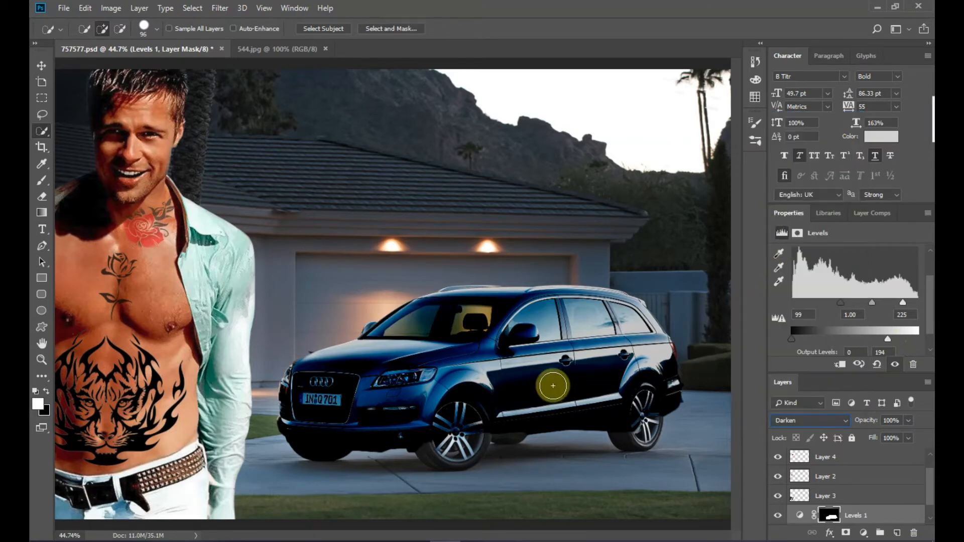
- Erase the Levels mask over the car's front and rear wheels to remove the darkening there
{"action": "left_click", "coordinate": [41, 196]}
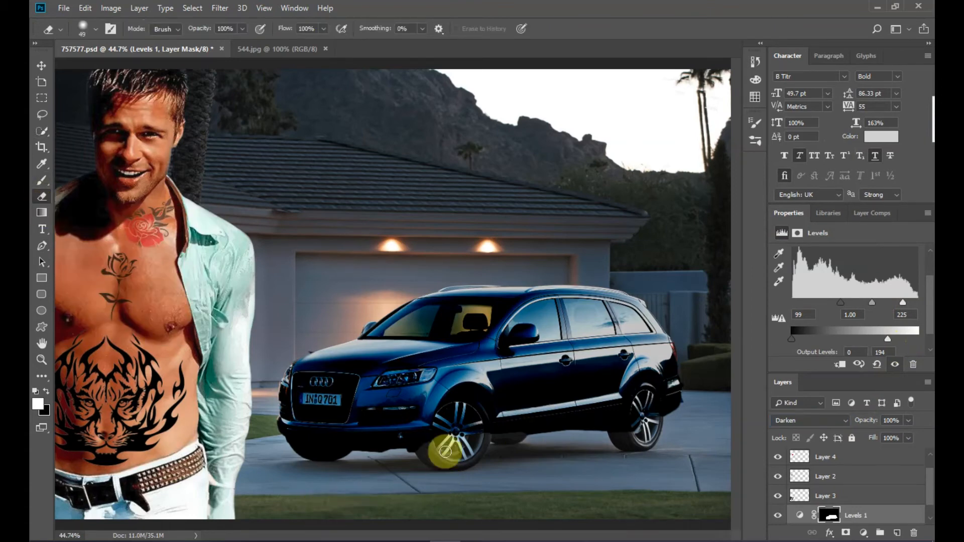
{"action": "mouse_move", "coordinate": [473, 435]}
{"action": "left_mouse_down"}
{"action": "mouse_move", "coordinate": [438, 437]}
{"action": "mouse_move", "coordinate": [435, 429]}
{"action": "mouse_move", "coordinate": [459, 408]}
{"action": "mouse_move", "coordinate": [479, 428]}
{"action": "mouse_move", "coordinate": [456, 426]}
{"action": "mouse_move", "coordinate": [462, 439]}
{"action": "mouse_move", "coordinate": [468, 423]}
{"action": "mouse_move", "coordinate": [458, 428]}
{"action": "mouse_move", "coordinate": [729, 428]}
{"action": "mouse_move", "coordinate": [661, 427]}
{"action": "mouse_move", "coordinate": [652, 398]}
{"action": "mouse_move", "coordinate": [638, 397]}
{"action": "mouse_move", "coordinate": [644, 429]}
{"action": "mouse_move", "coordinate": [629, 437]}
{"action": "mouse_move", "coordinate": [642, 402]}
{"action": "mouse_move", "coordinate": [629, 423]}
{"action": "mouse_move", "coordinate": [457, 443]}
{"action": "left_mouse_up"}
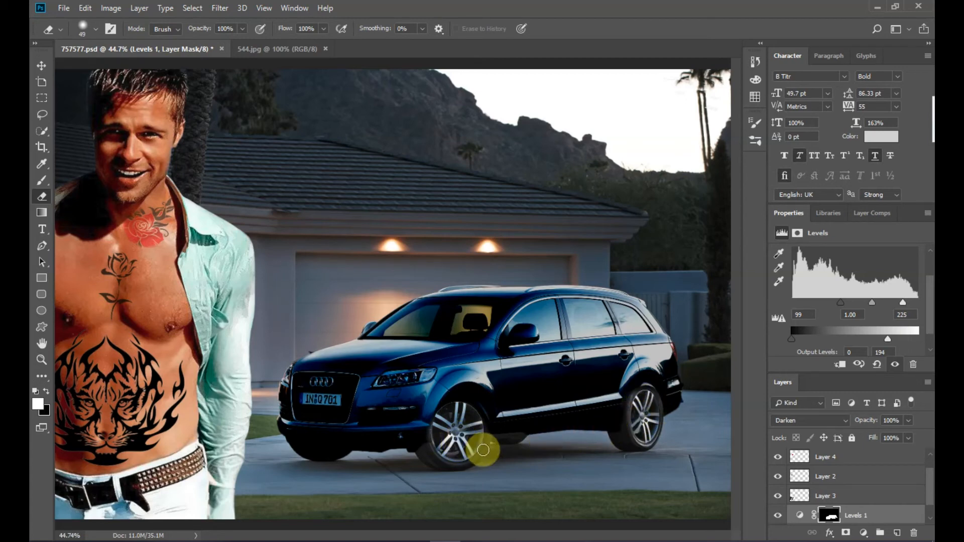
{"action": "left_click", "coordinate": [42, 65]}
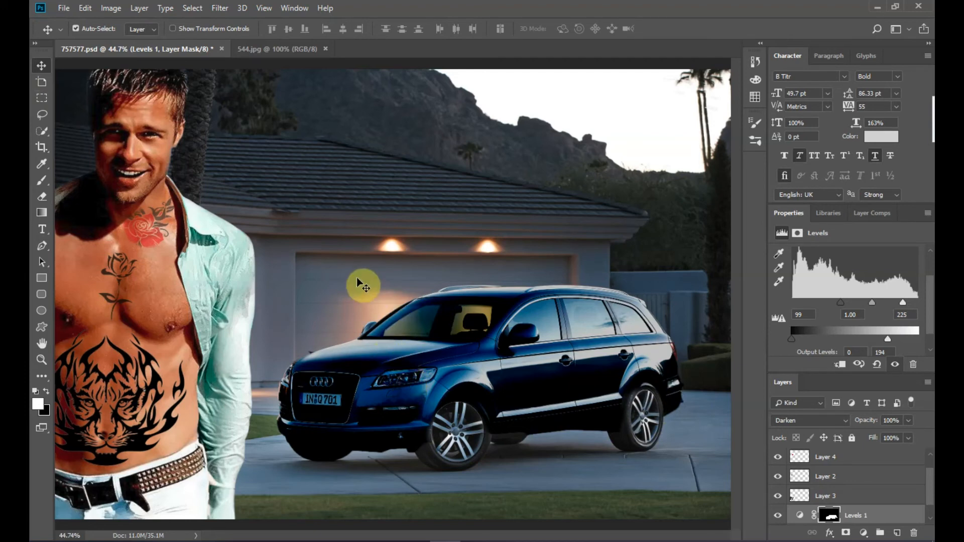
- Apply a Lens Flare to the car's headlight on the base photo layer, using the 35mm Prime lens type and 72% brightness
{"action": "left_click", "coordinate": [226, 9]}
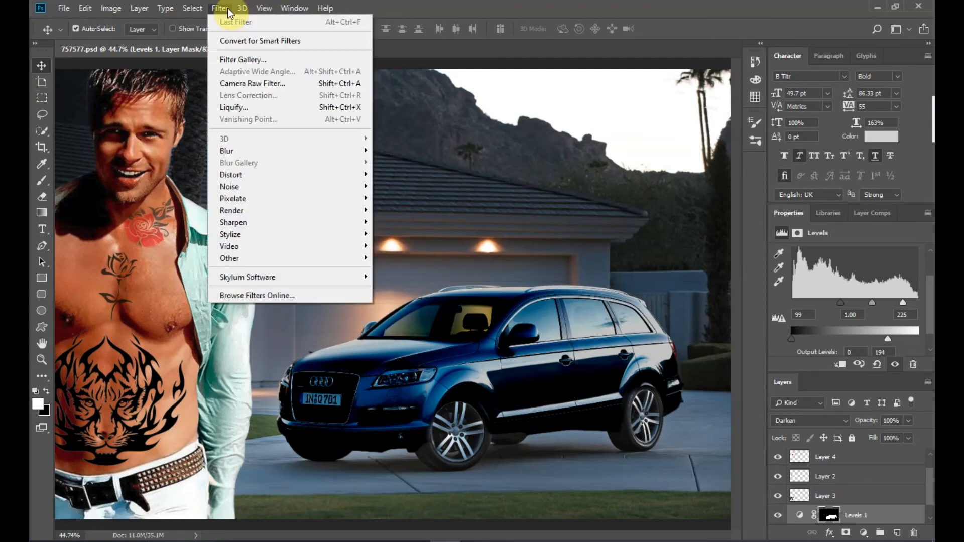
{"action": "left_click", "coordinate": [925, 482]}
{"action": "left_click_drag", "start_coordinate": [929, 483], "coordinate": [929, 509]}
{"action": "left_click", "coordinate": [870, 517]}
{"action": "left_click", "coordinate": [220, 8]}
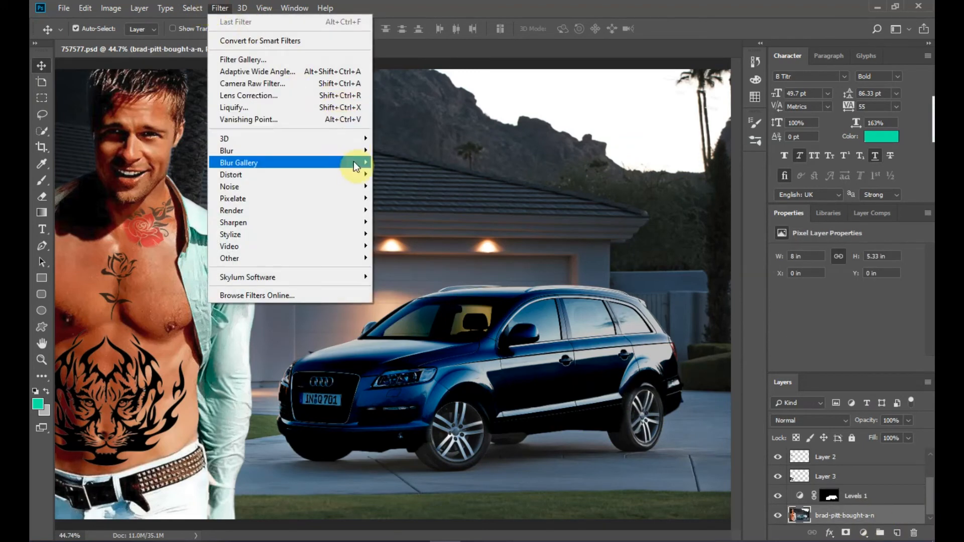
{"action": "mouse_move", "coordinate": [355, 210]}
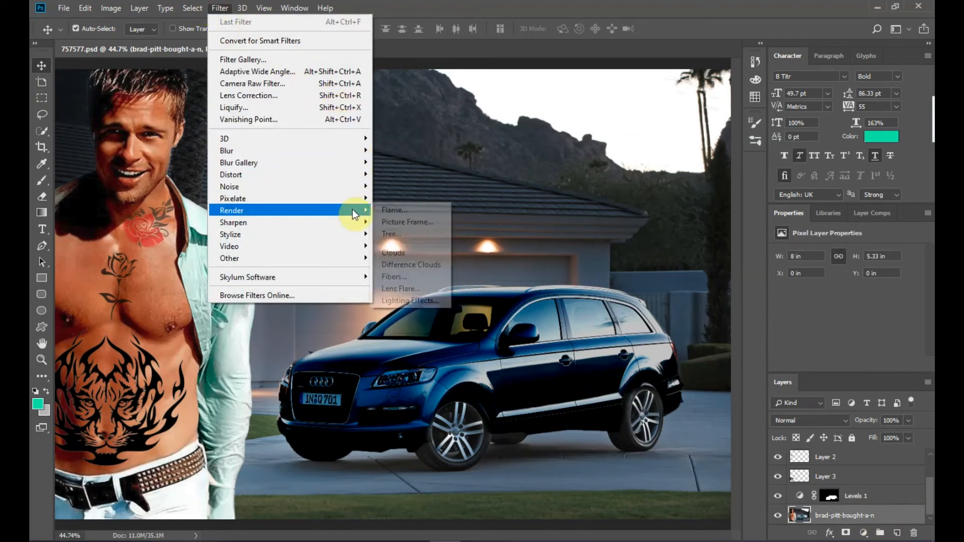
{"action": "left_click", "coordinate": [406, 288]}
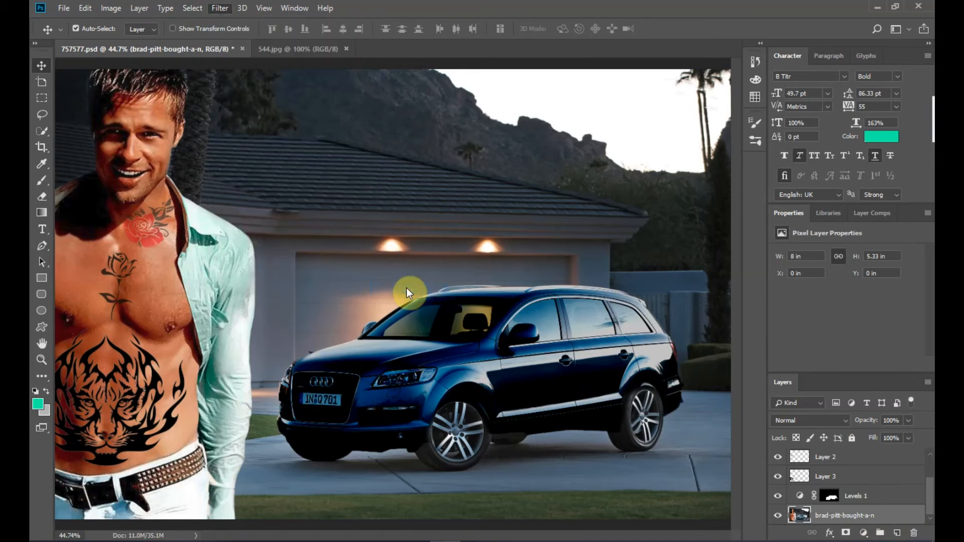
{"action": "left_click", "coordinate": [434, 210]}
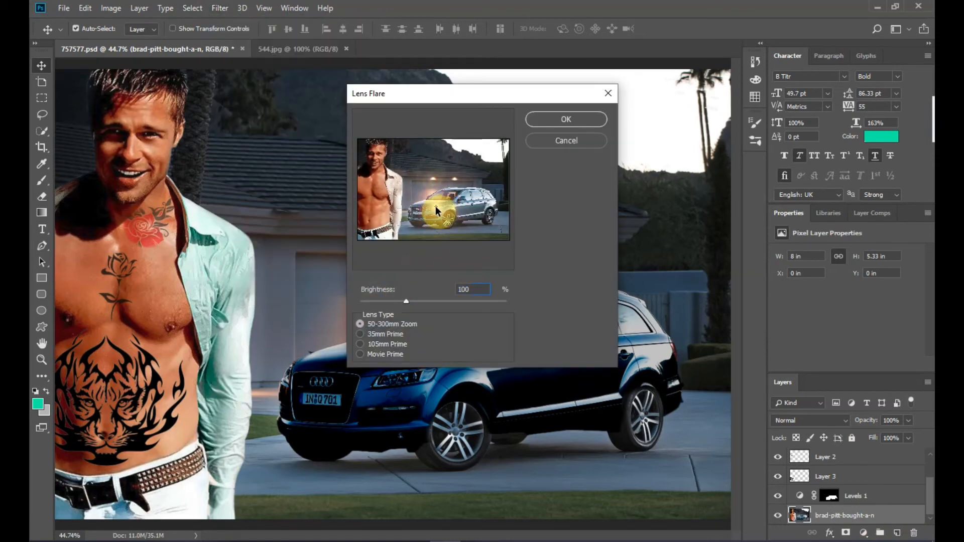
{"action": "left_click_drag", "start_coordinate": [435, 212], "coordinate": [434, 207]}
{"action": "left_click_drag", "start_coordinate": [406, 301], "coordinate": [392, 302]}
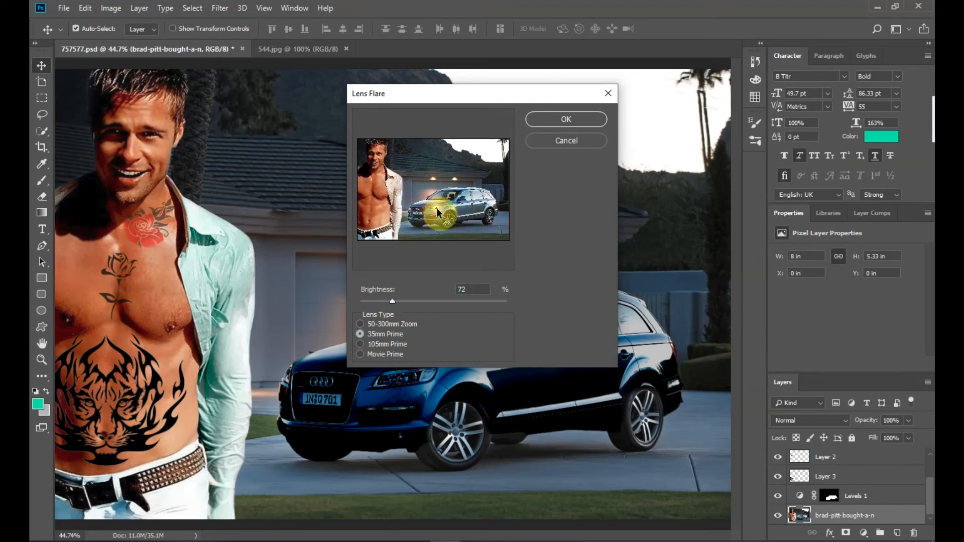
{"action": "left_click", "coordinate": [560, 142]}
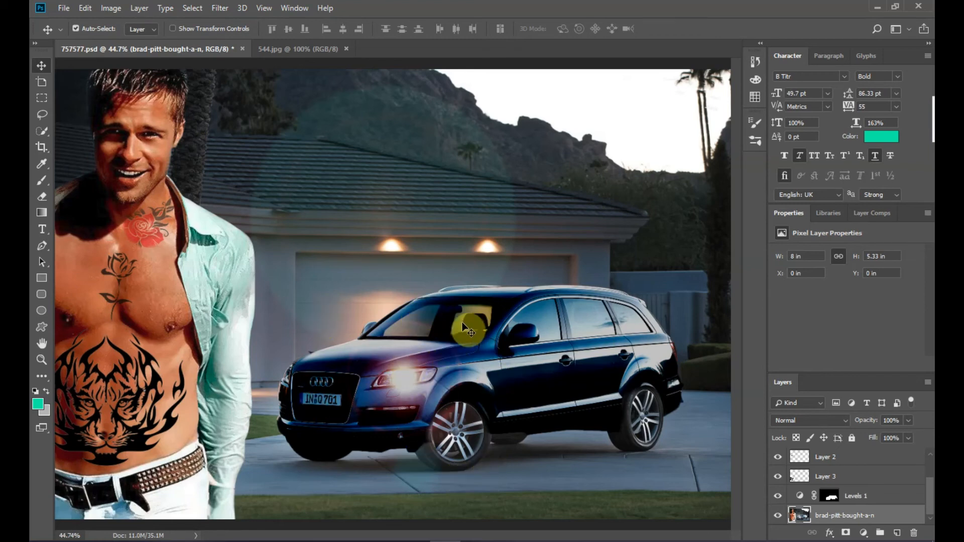
{"action": "scroll", "coordinate": [486, 425], "scroll_direction": "down", "scroll_amount": 3}
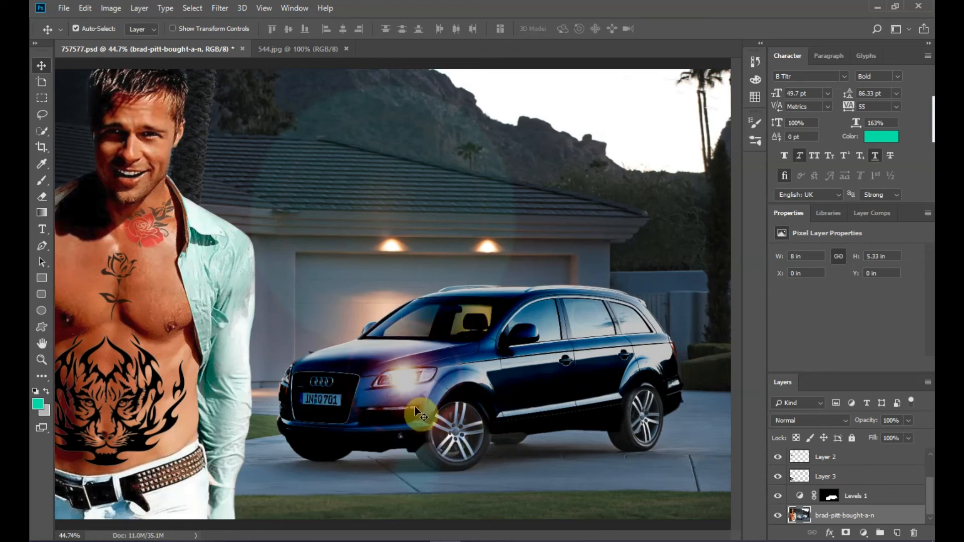